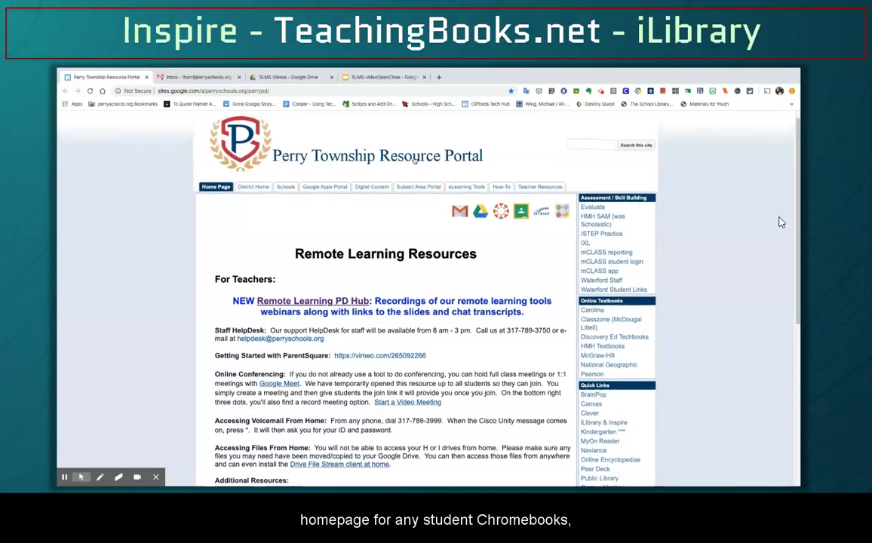
- Open the iLibrary & Inspire Databases page from the portal and scroll down to Top Picks for Teachers
scroll(412, 164, down, 1)
scroll(782, 222, down, 2)
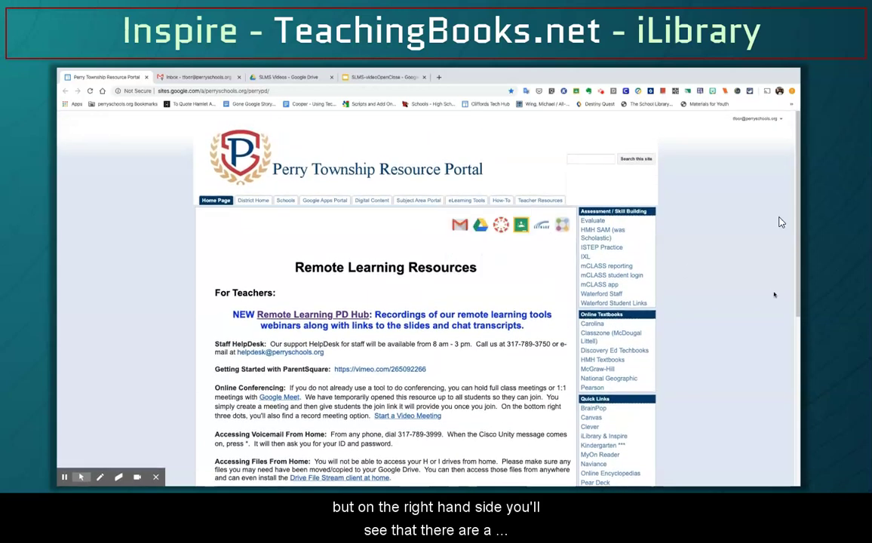
scroll(782, 222, down, 4)
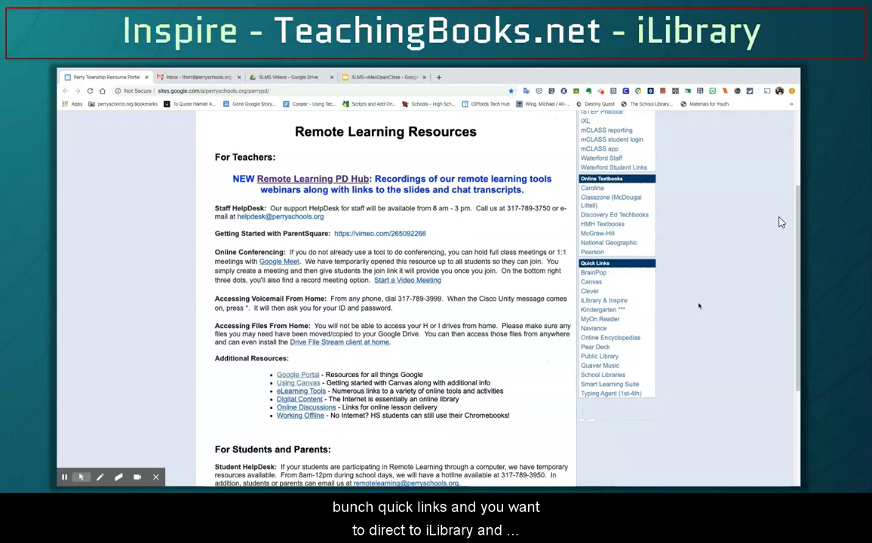
click(610, 301)
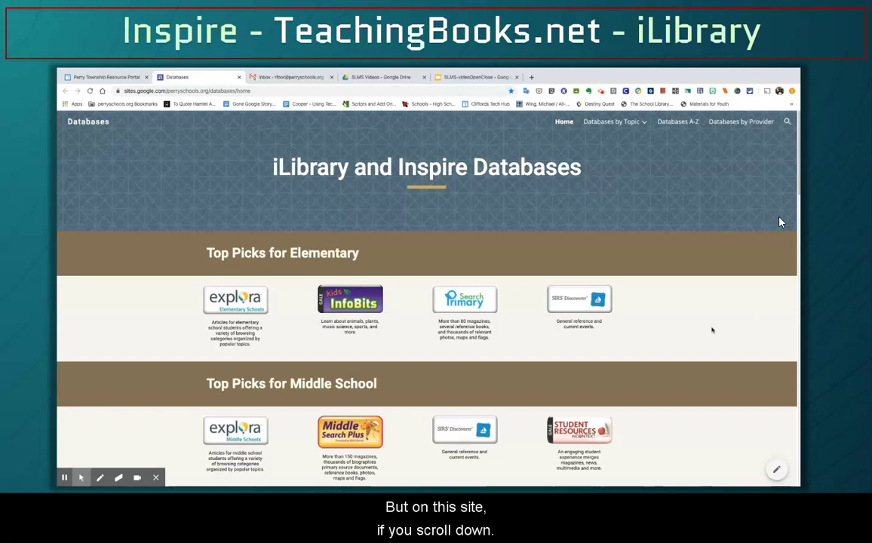
scroll(780, 222, down, 6)
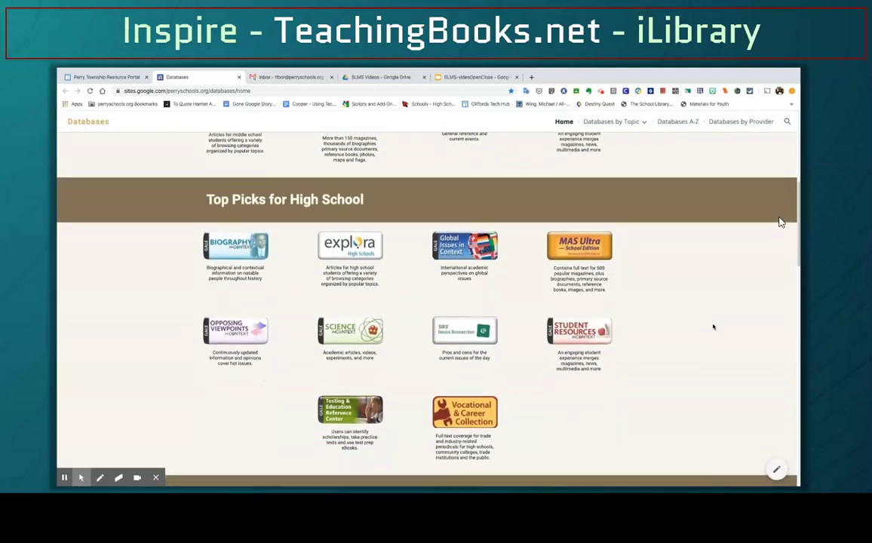
scroll(781, 222, down, 2)
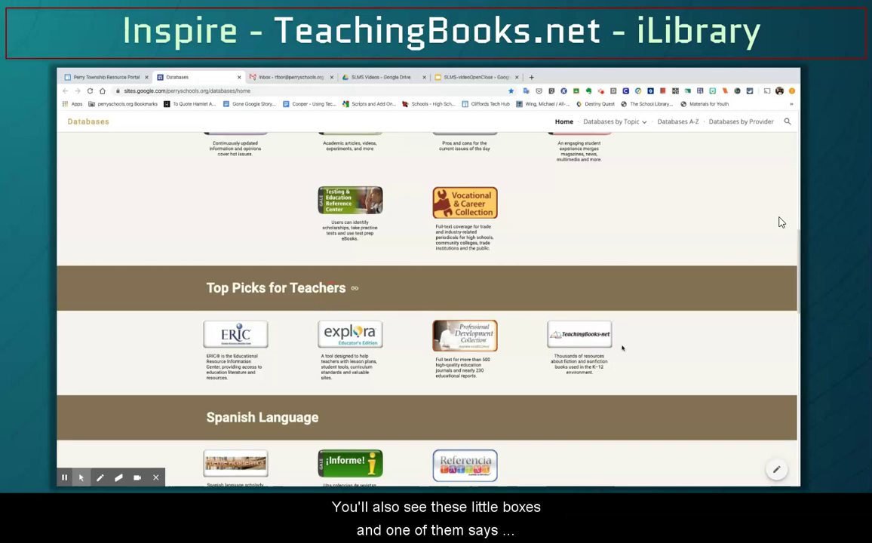
- Open TeachingBooks.net from Top Picks and confirm the Perry Township Schools sign-in in the side menu
click(586, 346)
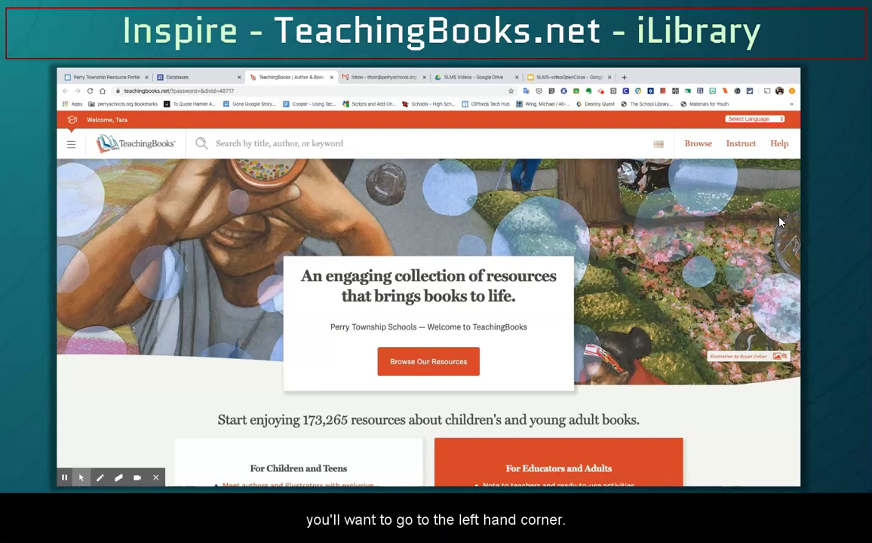
click(71, 144)
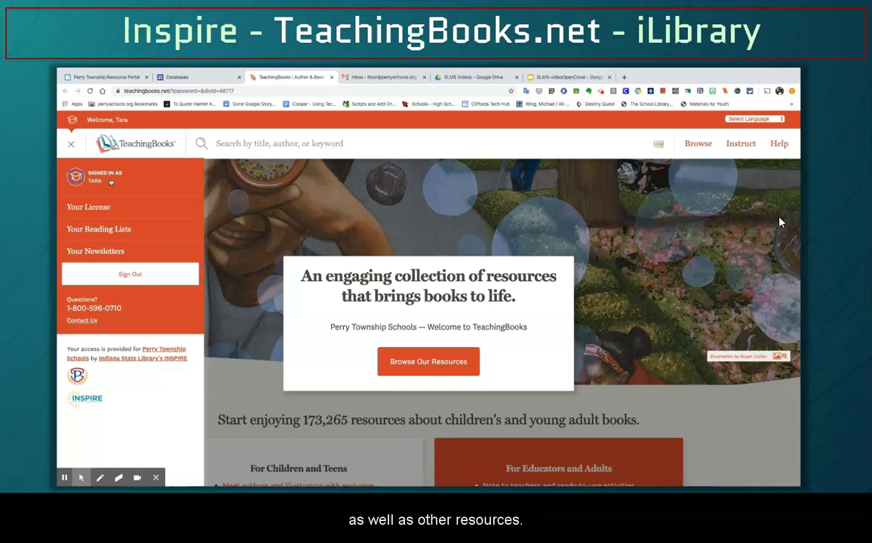
click(781, 222)
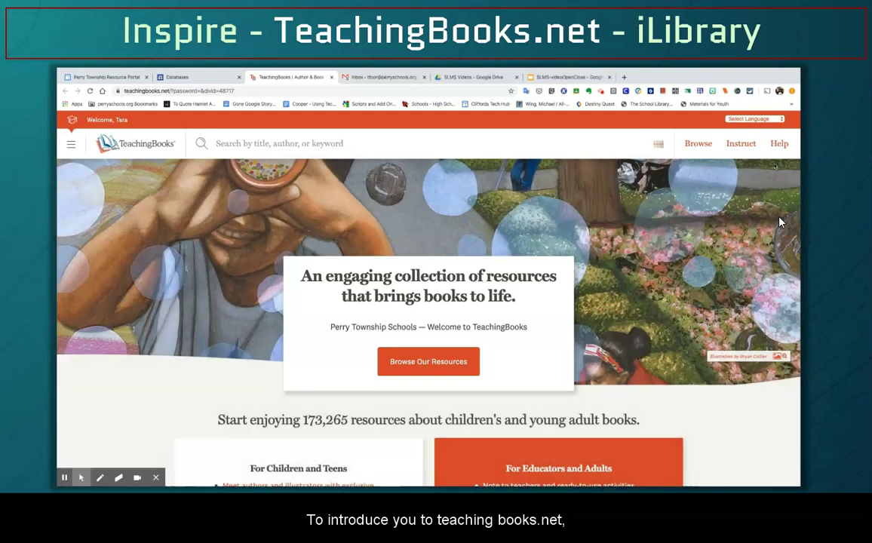
scroll(781, 223, down, 2)
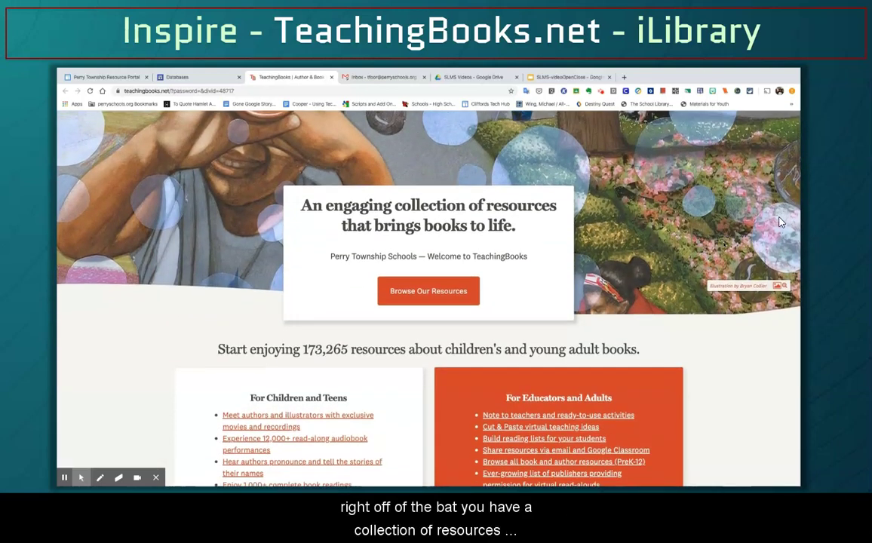
scroll(781, 223, down, 3)
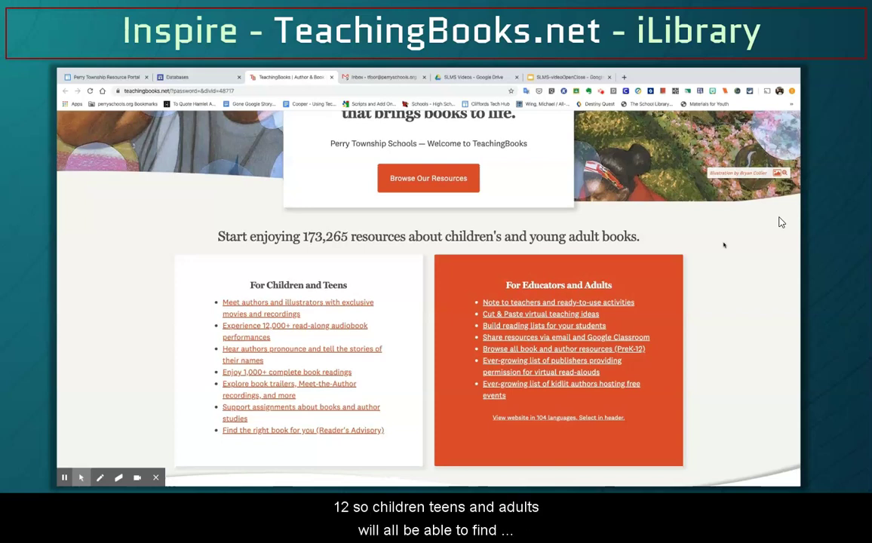
scroll(723, 246, down, 4)
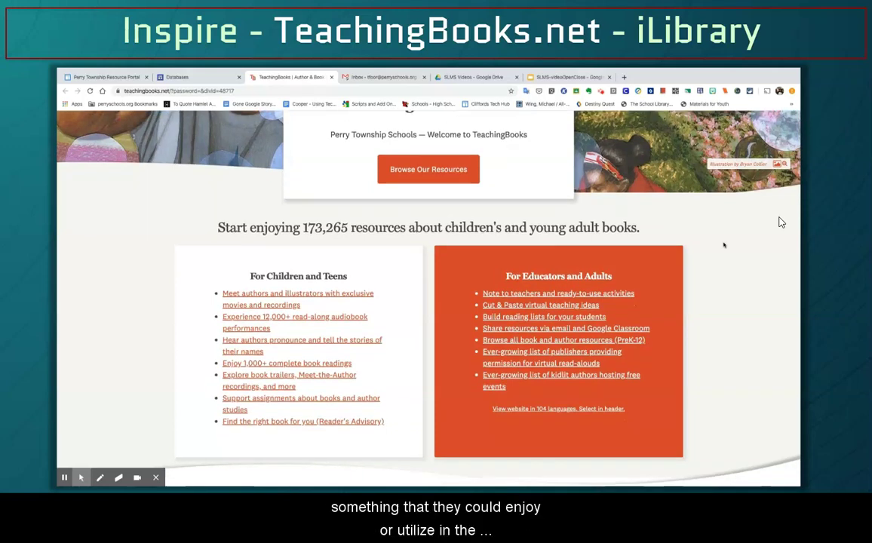
scroll(723, 245, down, 3)
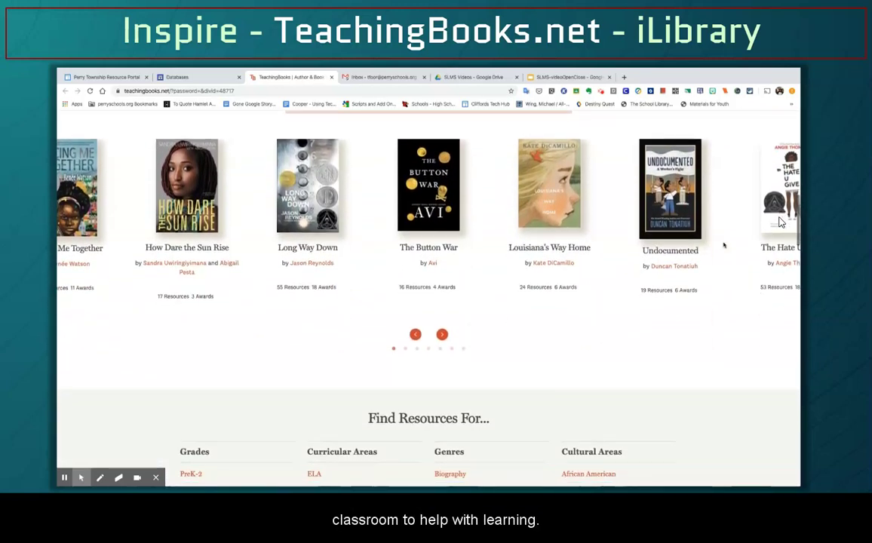
scroll(723, 245, down, 2)
scroll(723, 245, down, 3)
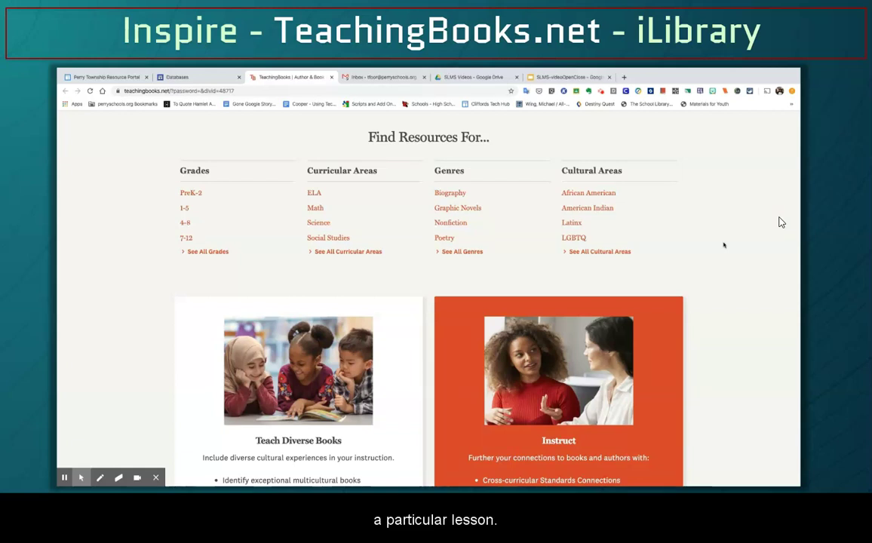
scroll(723, 245, up, 3)
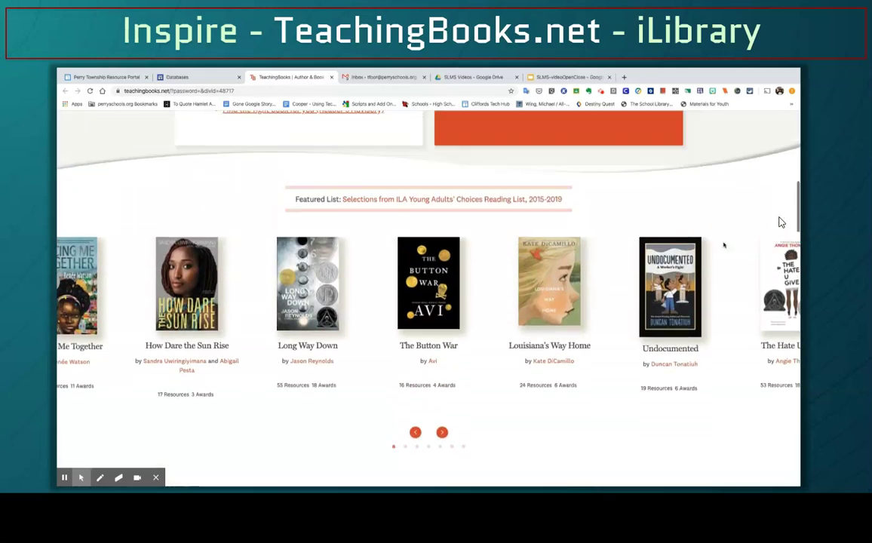
scroll(781, 222, up, 10)
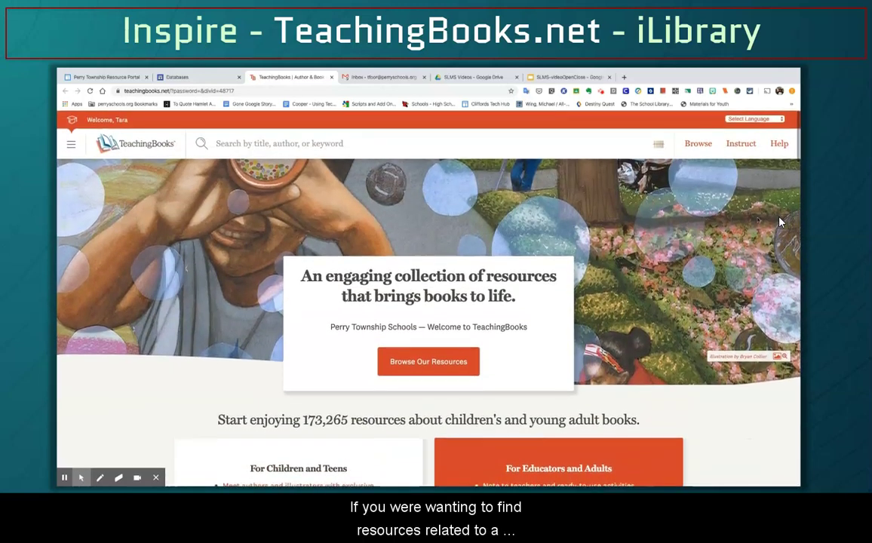
- Enter 'Romeo and Juliet' in the title, author or keyword search box
click(332, 144)
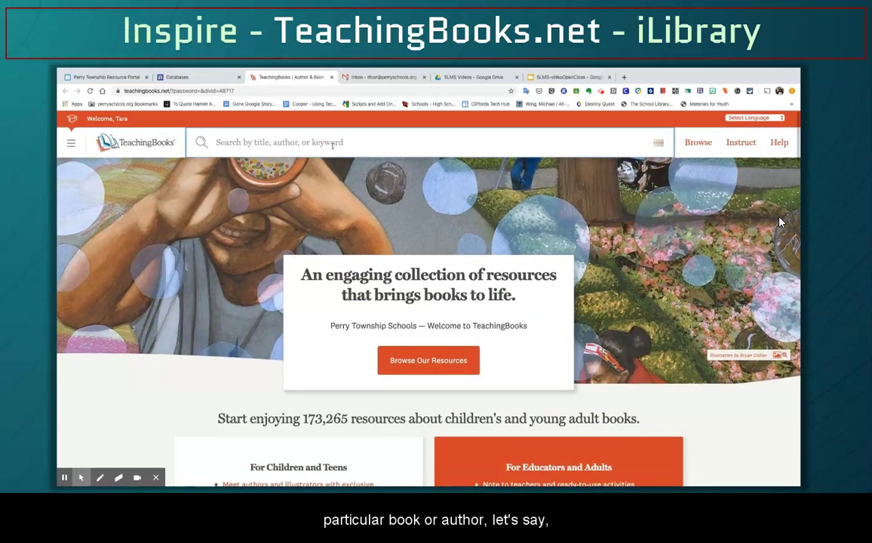
text(Romeo)
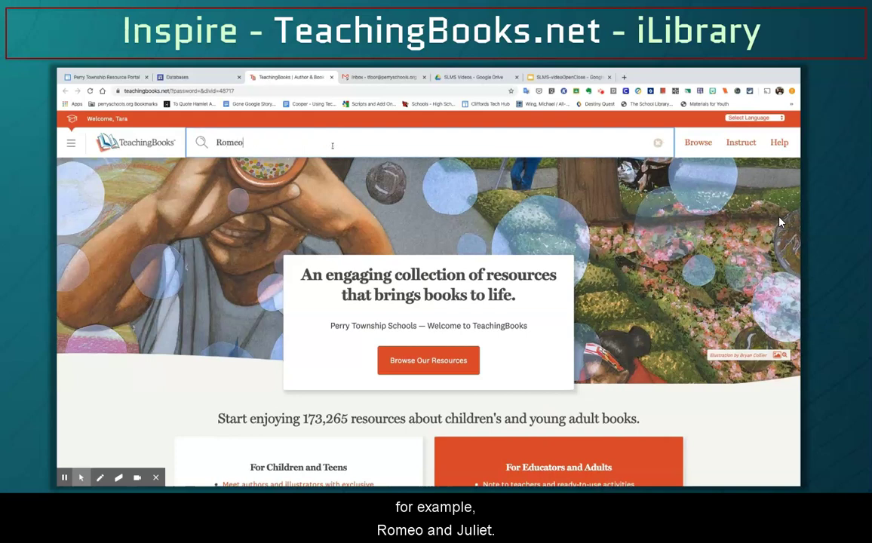
text( and Juliet)
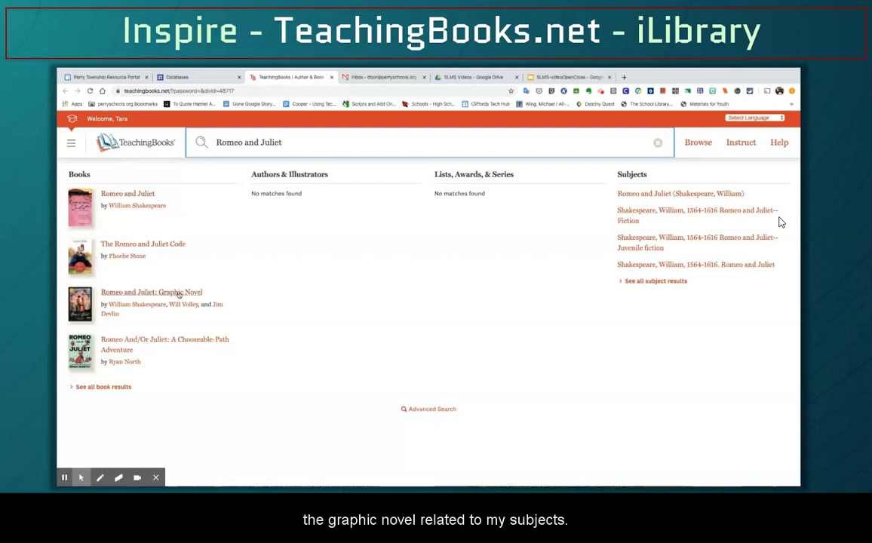
- Choose the Romeo and Juliet book result by William Shakespeare from the suggestions
click(141, 195)
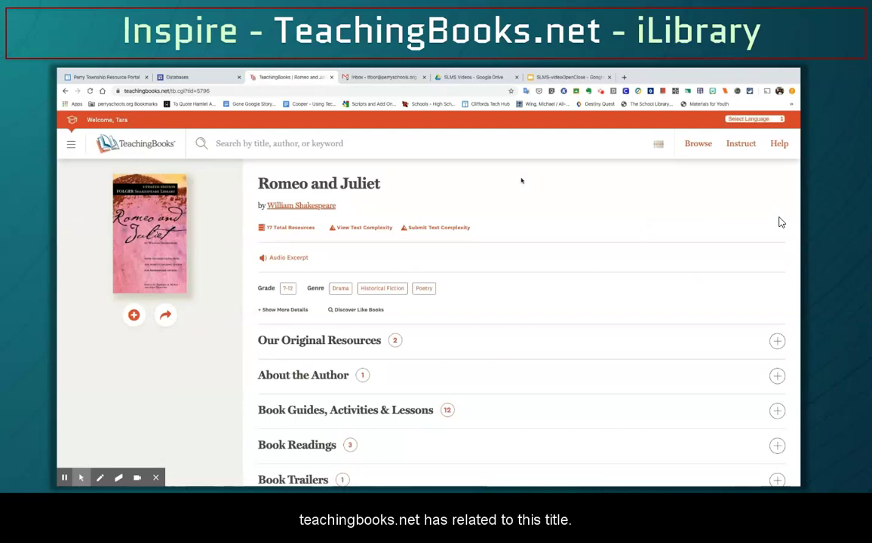
- Expand the Our Original Resources, Book Guides, Activities & Lessons, and About the Author sections
click(286, 233)
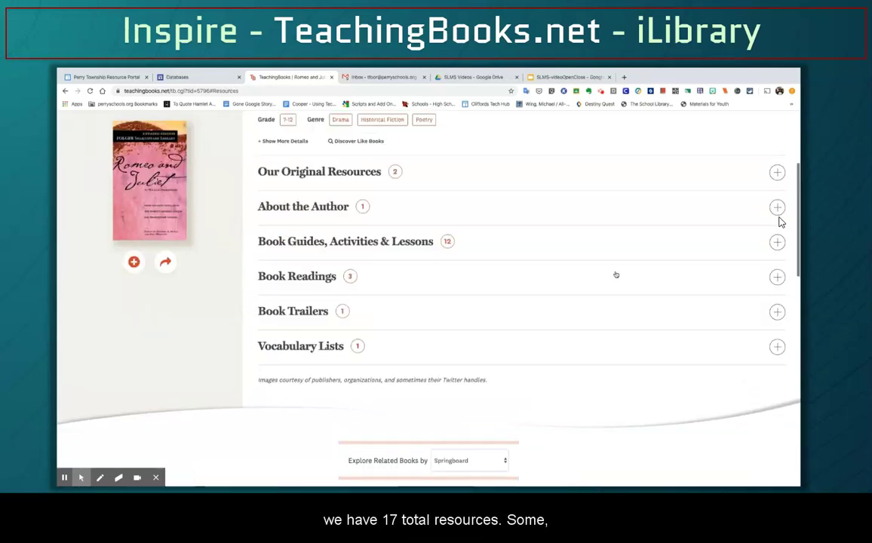
scroll(616, 274, up, 2)
click(381, 265)
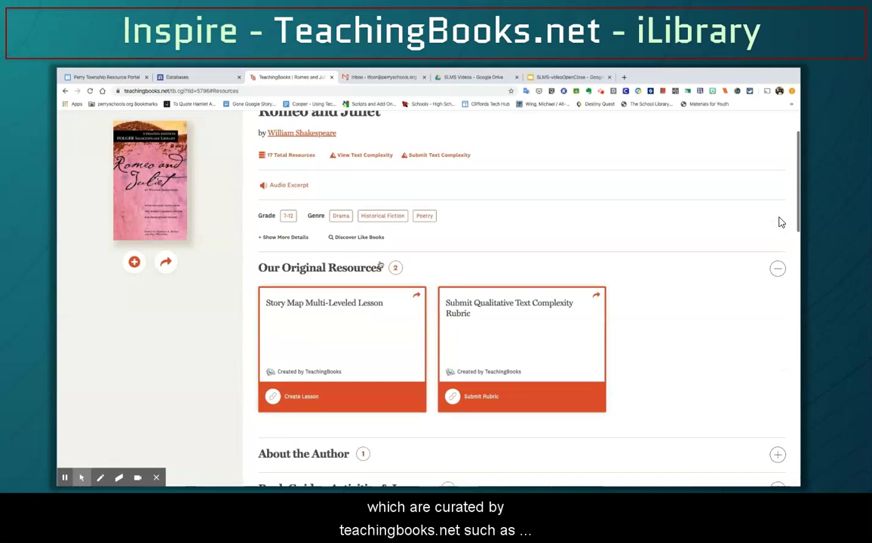
scroll(675, 288, up, 1)
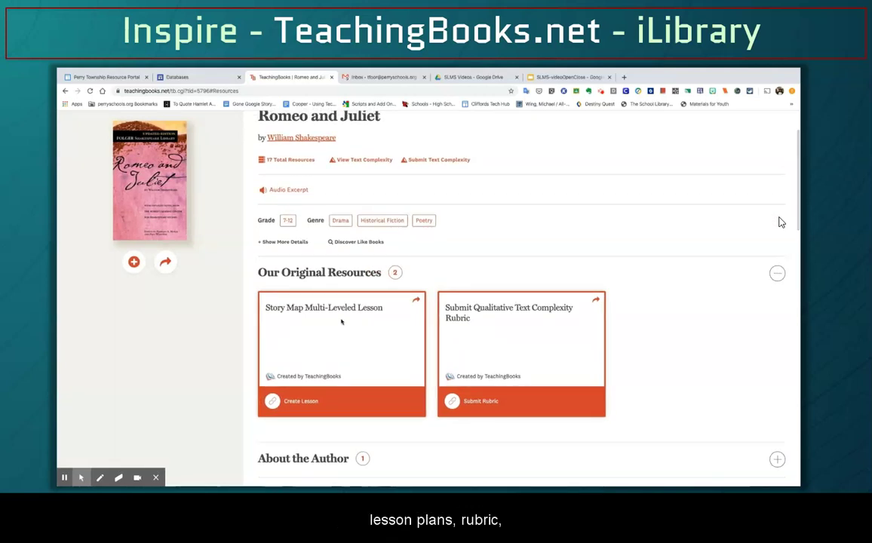
scroll(591, 347, down, 3)
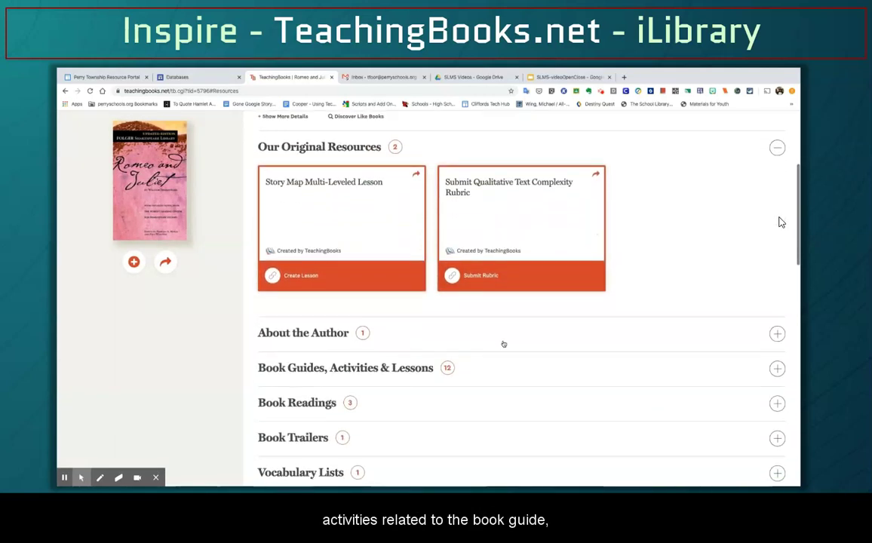
click(412, 356)
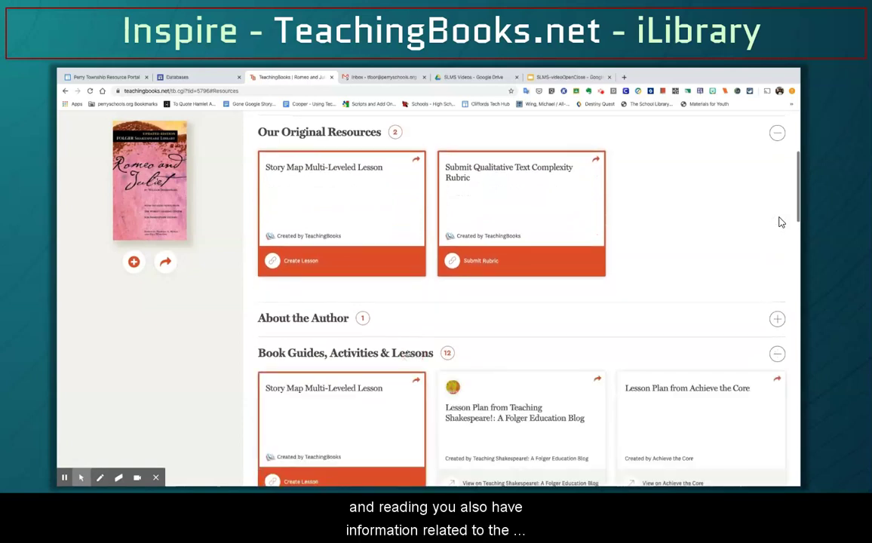
click(368, 319)
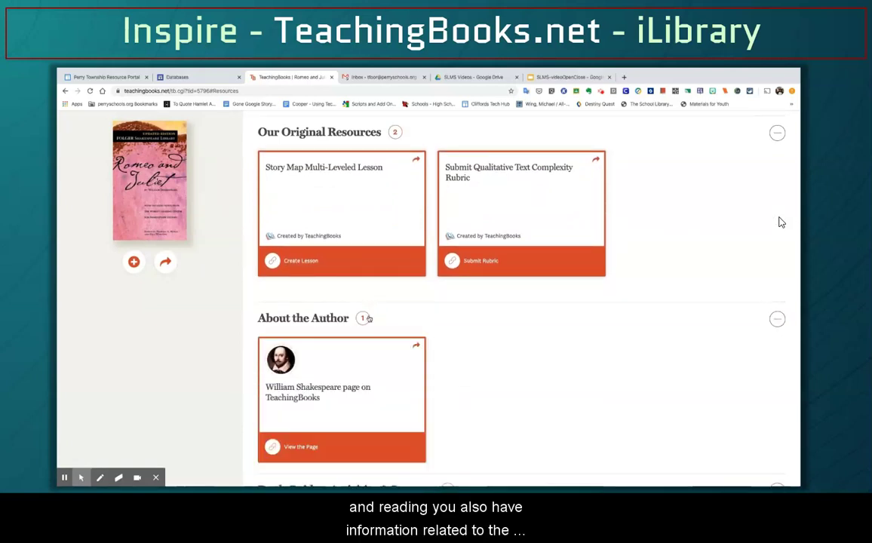
- Expand the three Book Readings resources and the Vocabulary Lists section further down the page
scroll(506, 320, down, 1)
scroll(510, 318, down, 1)
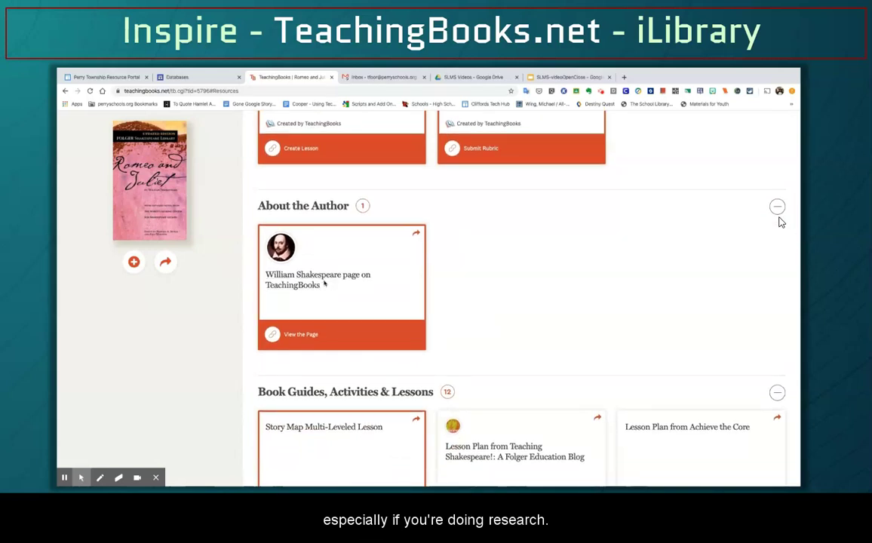
scroll(602, 324, down, 6)
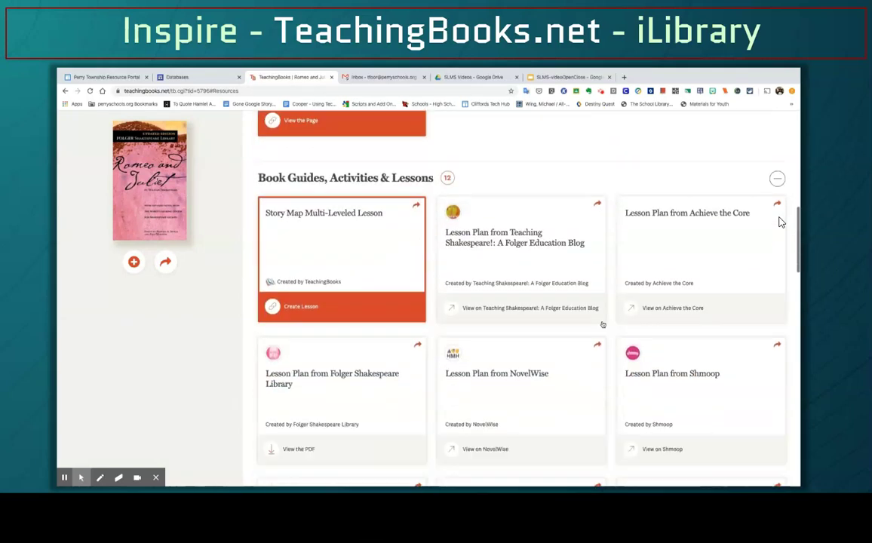
scroll(602, 324, down, 5)
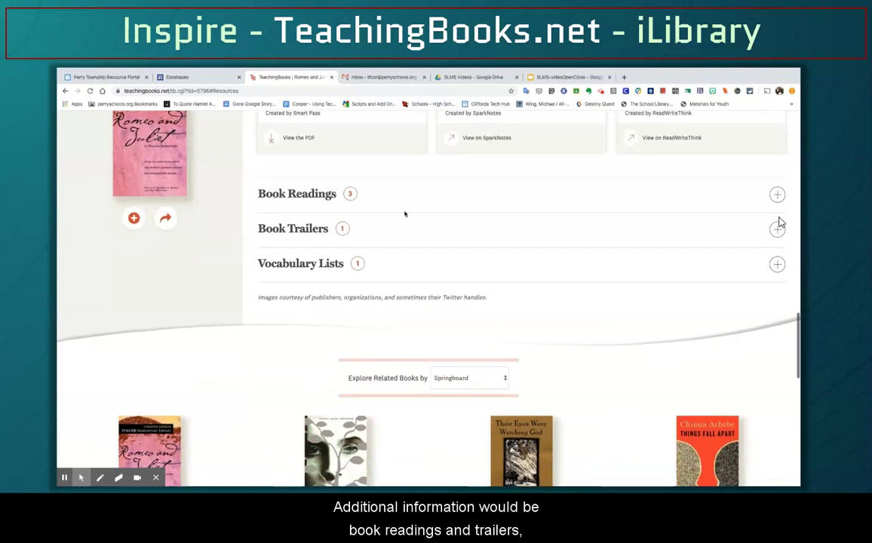
click(351, 195)
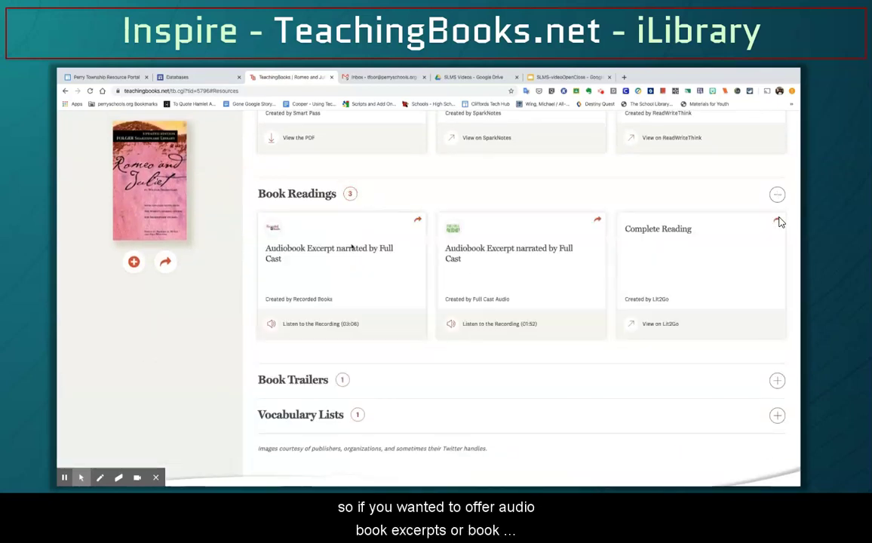
scroll(355, 249, down, 1)
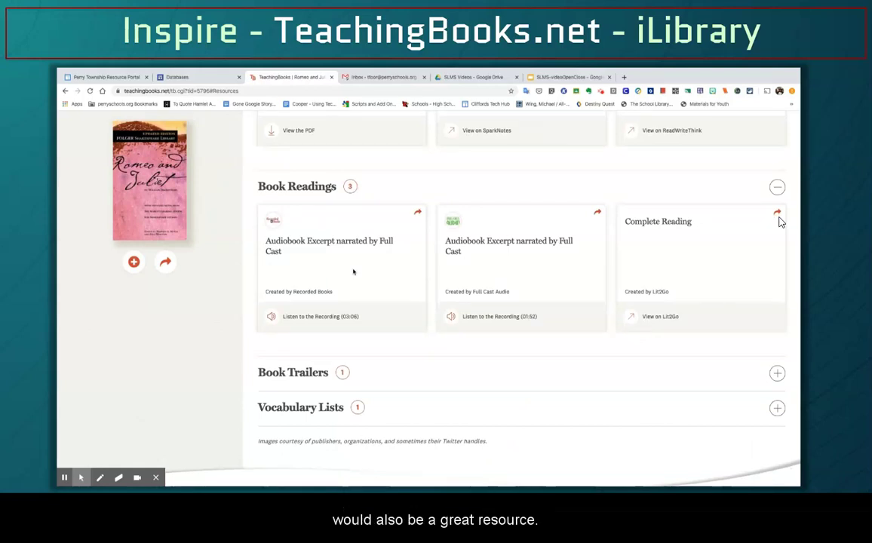
scroll(353, 271, down, 1)
scroll(381, 332, down, 4)
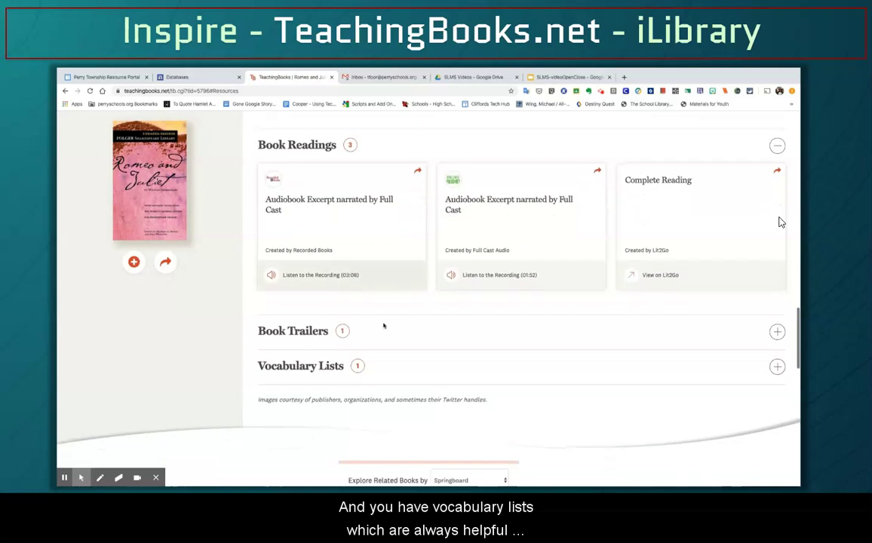
click(446, 367)
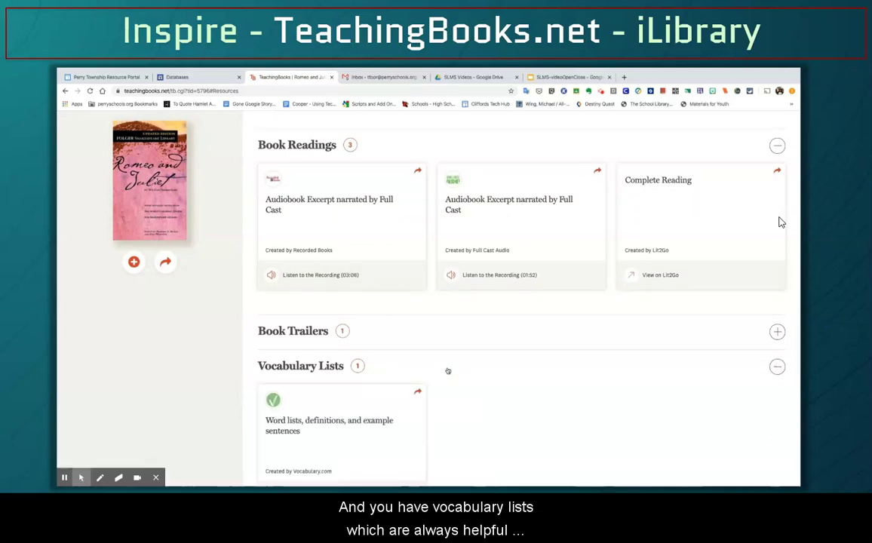
scroll(450, 370, down, 2)
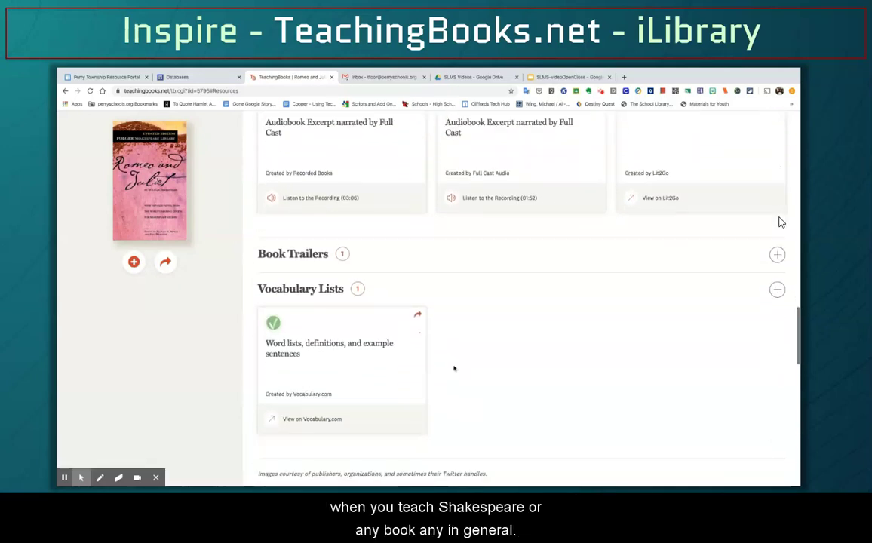
scroll(453, 368, up, 15)
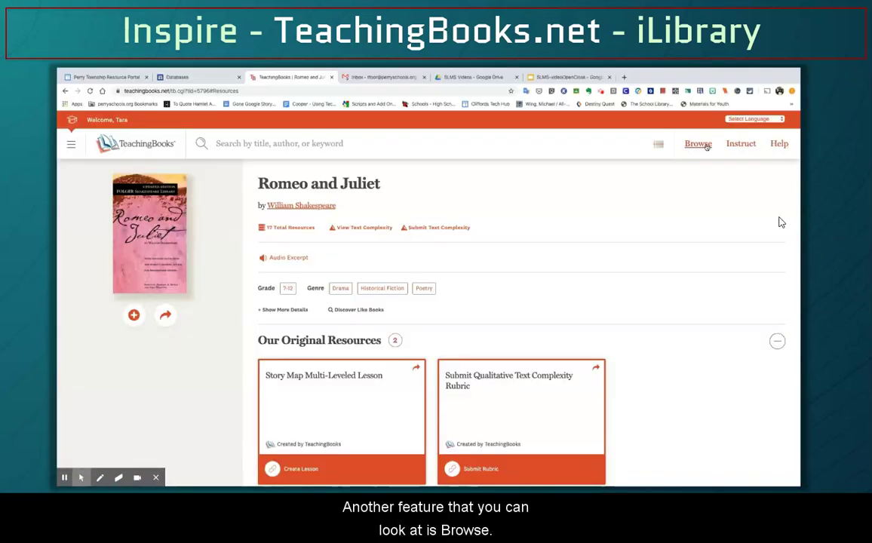
- Open the Browse page and look over its featured books, lists, series and awards
click(703, 146)
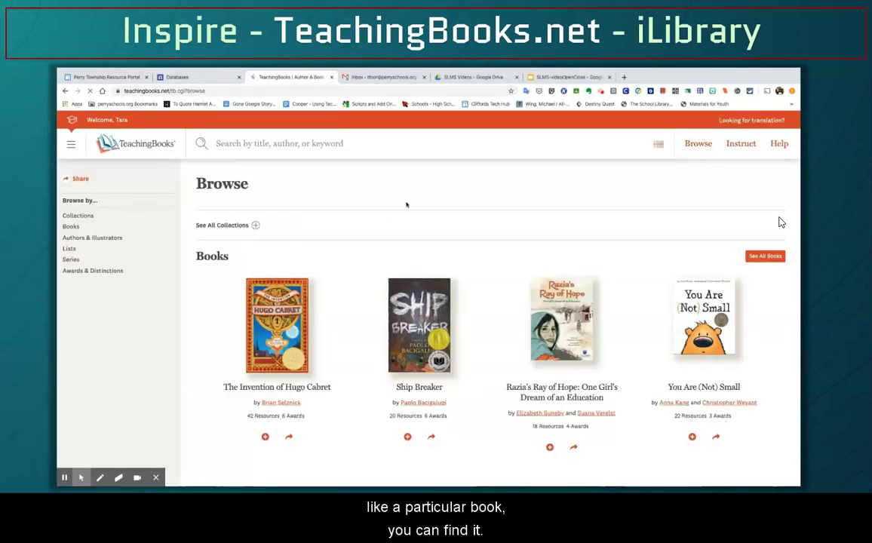
scroll(406, 204, down, 5)
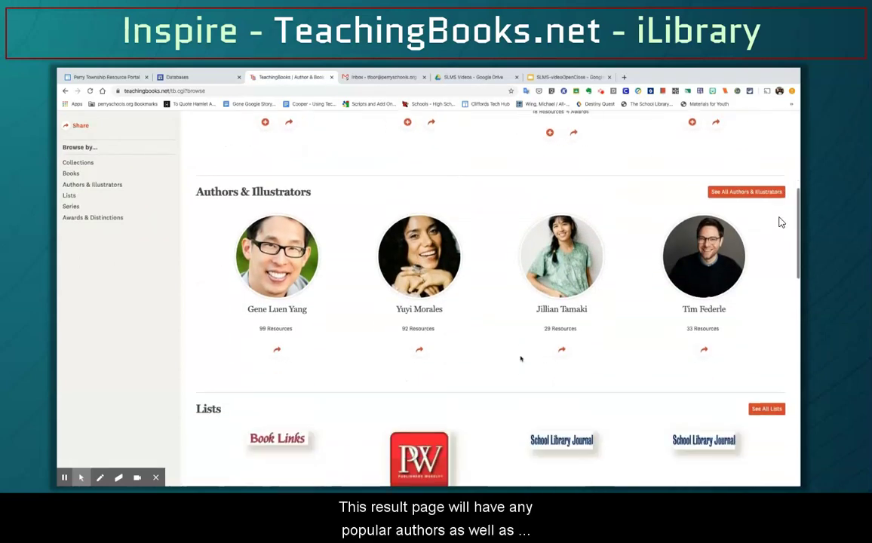
scroll(520, 359, down, 2)
scroll(521, 356, up, 1)
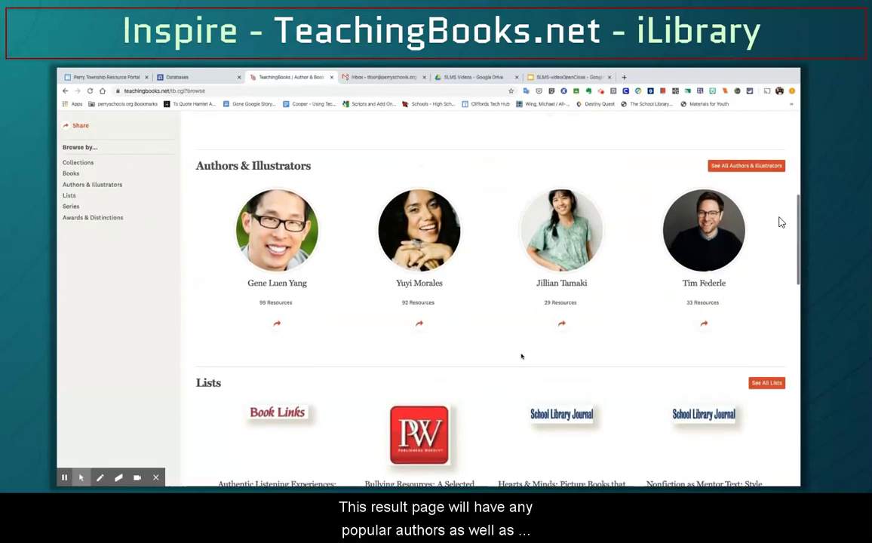
scroll(520, 356, down, 2)
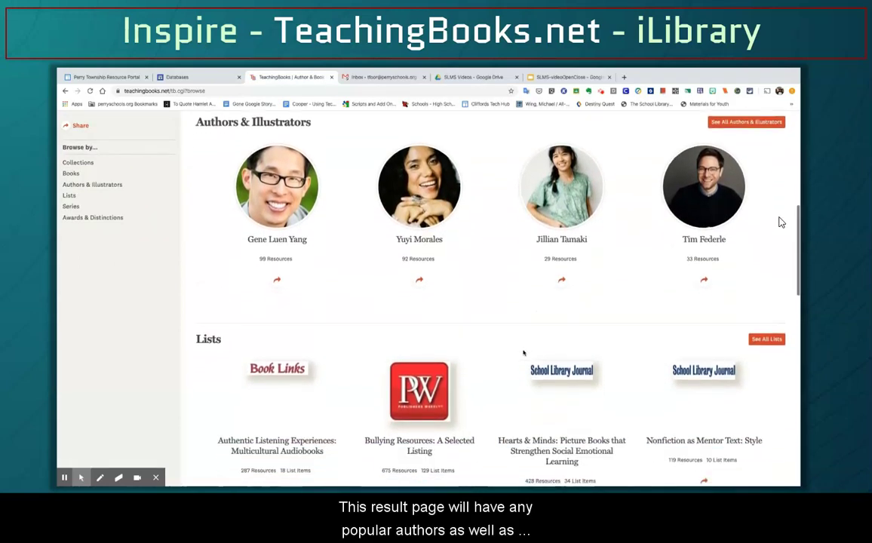
scroll(523, 352, down, 5)
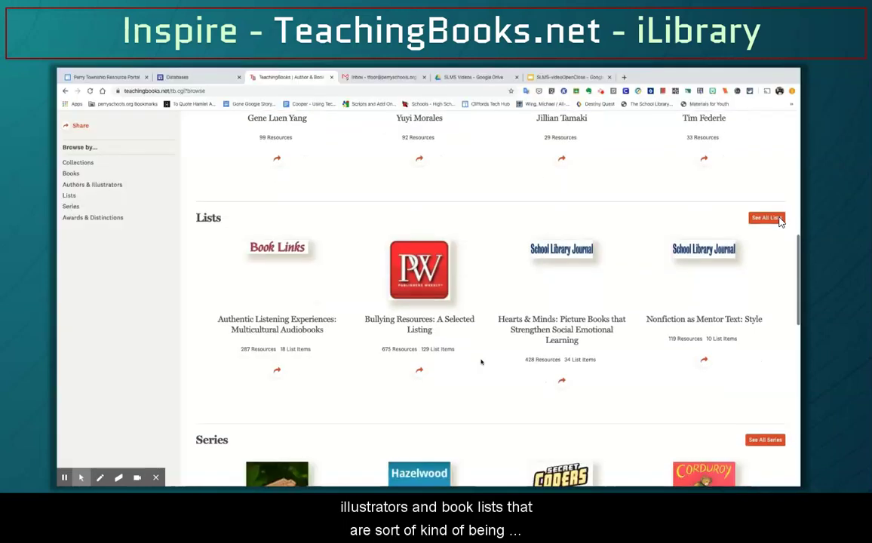
scroll(481, 361, down, 6)
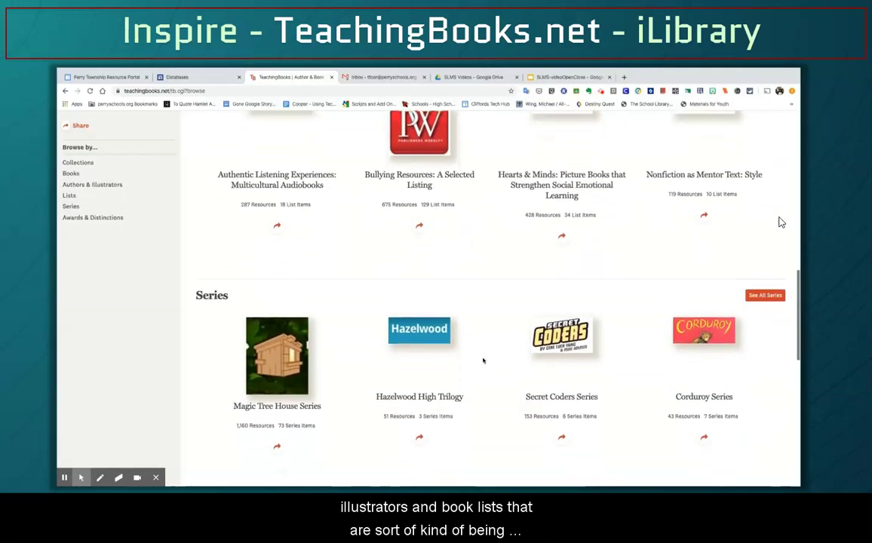
scroll(483, 361, down, 7)
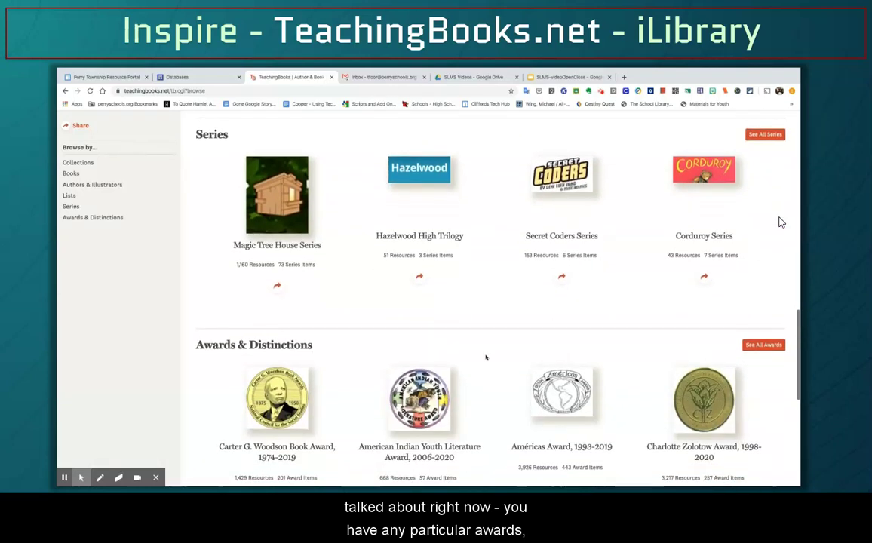
scroll(486, 357, down, 5)
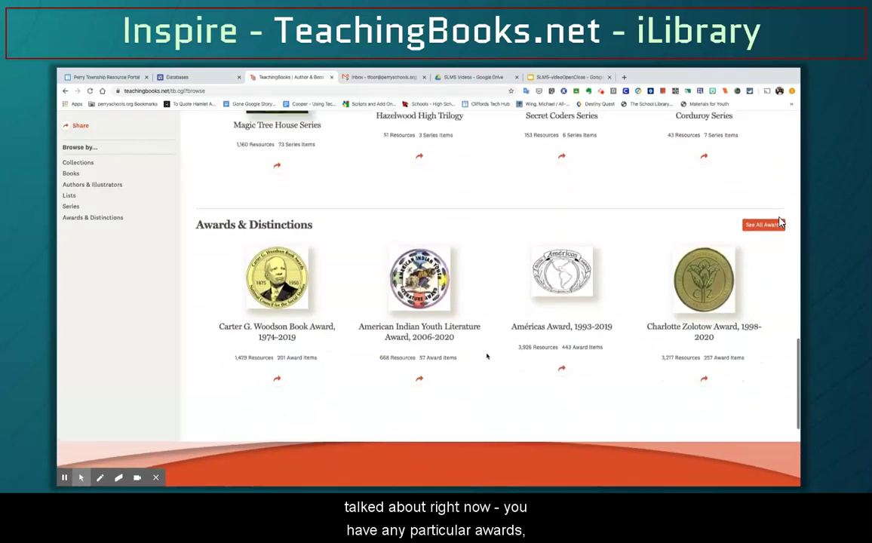
scroll(488, 356, up, 4)
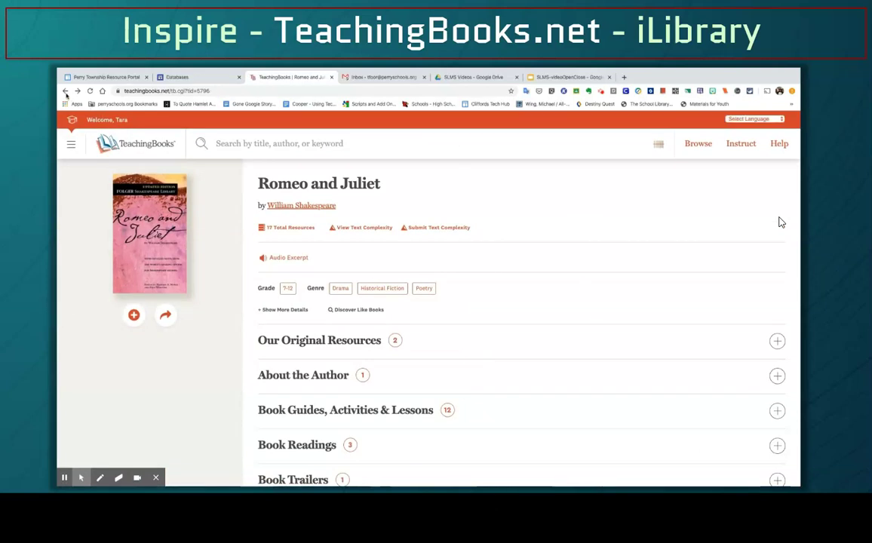
click(65, 91)
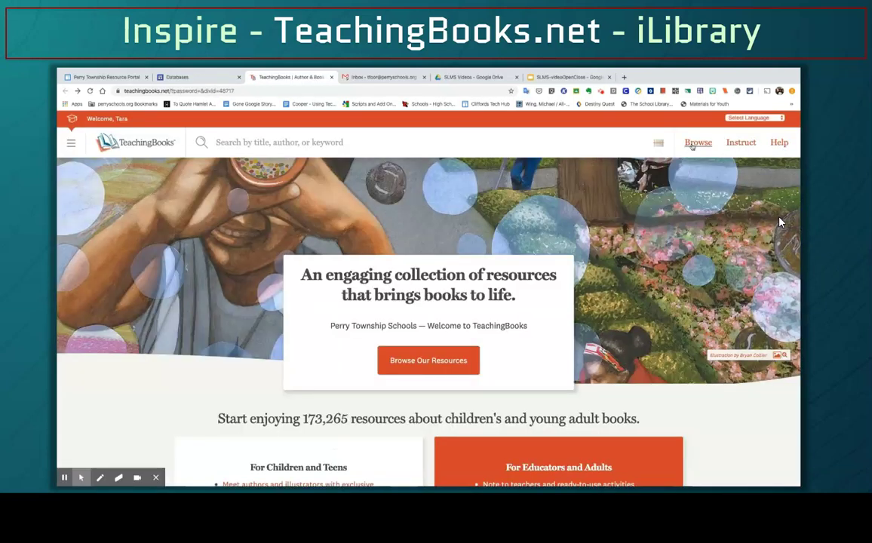
click(697, 142)
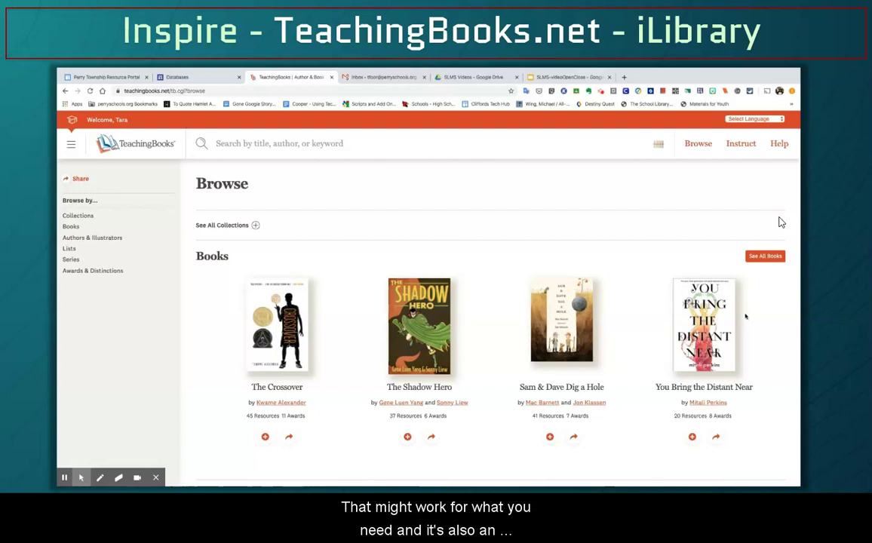
- Expand See All Collections and filter by the Book Annotations resource type
click(255, 225)
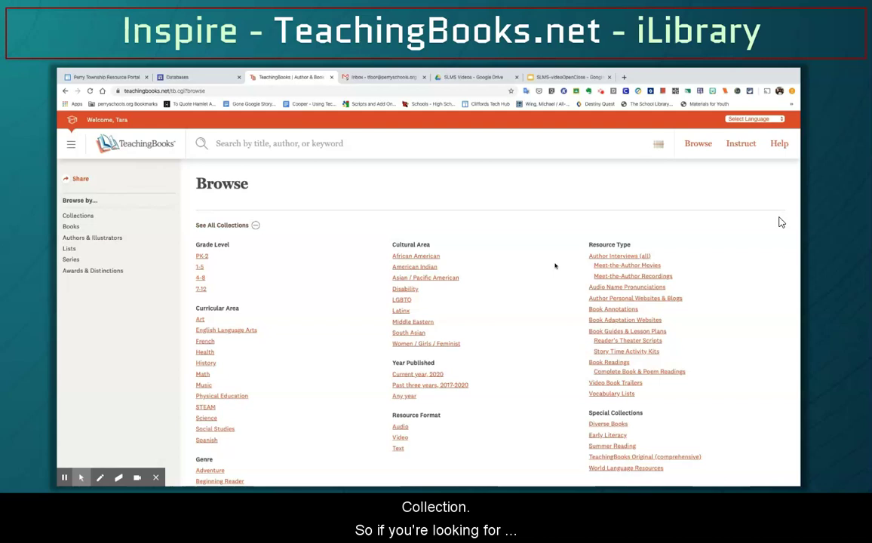
click(219, 246)
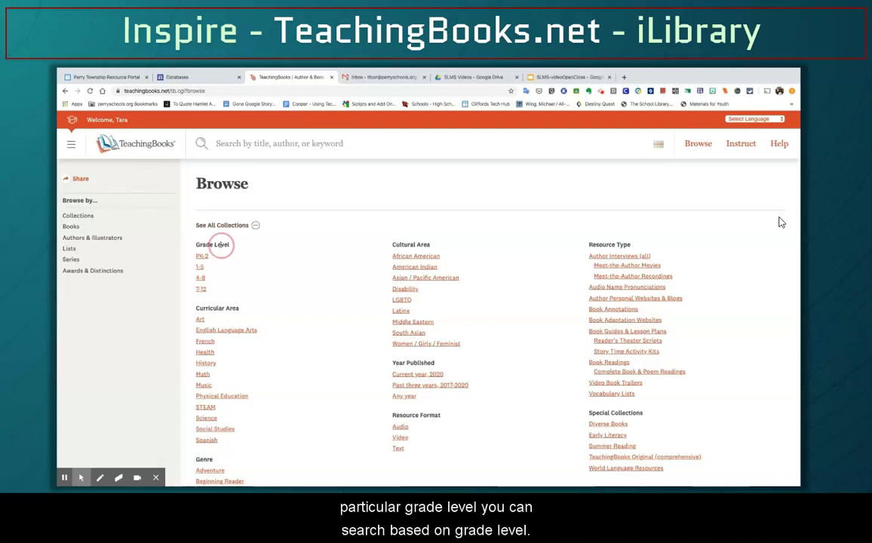
scroll(310, 309, down, 2)
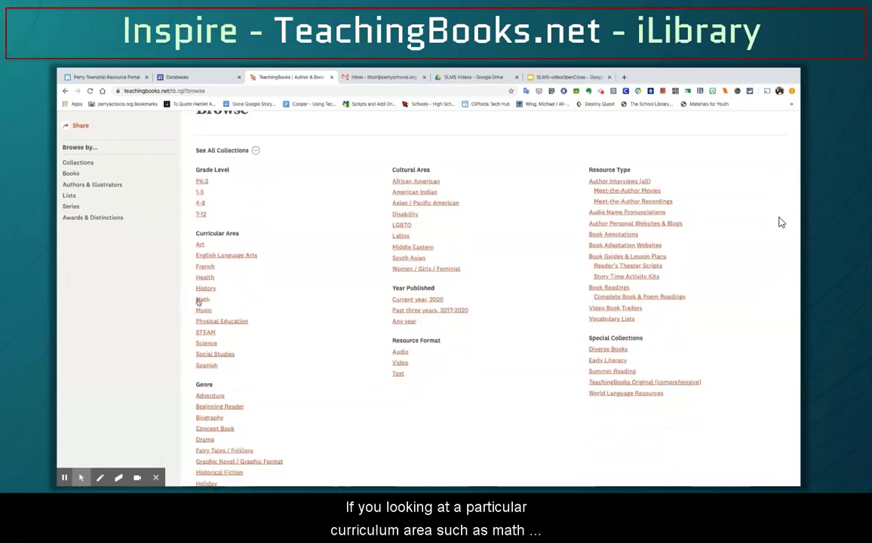
scroll(302, 310, down, 1)
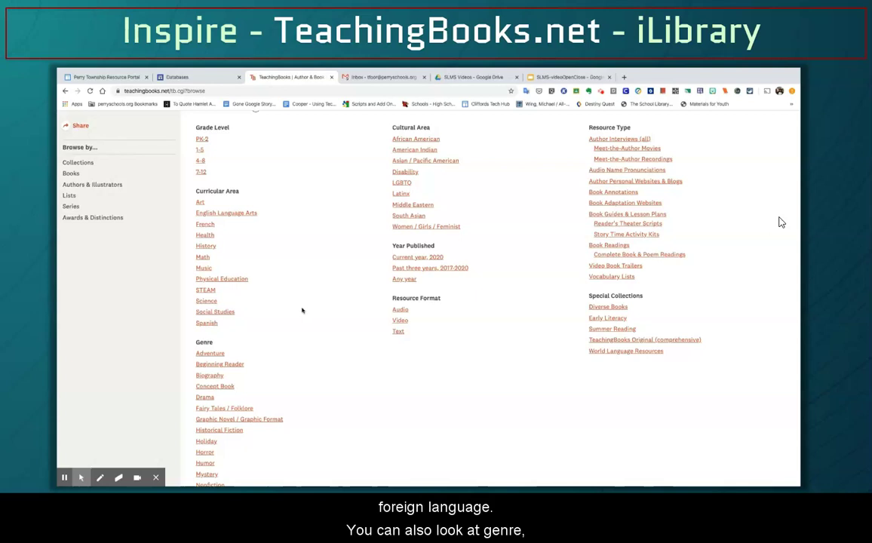
scroll(508, 266, up, 1)
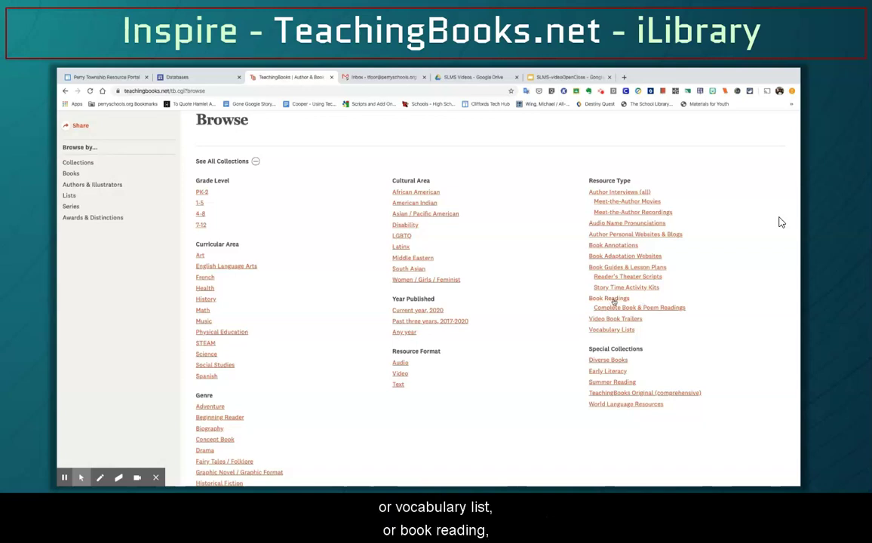
click(614, 301)
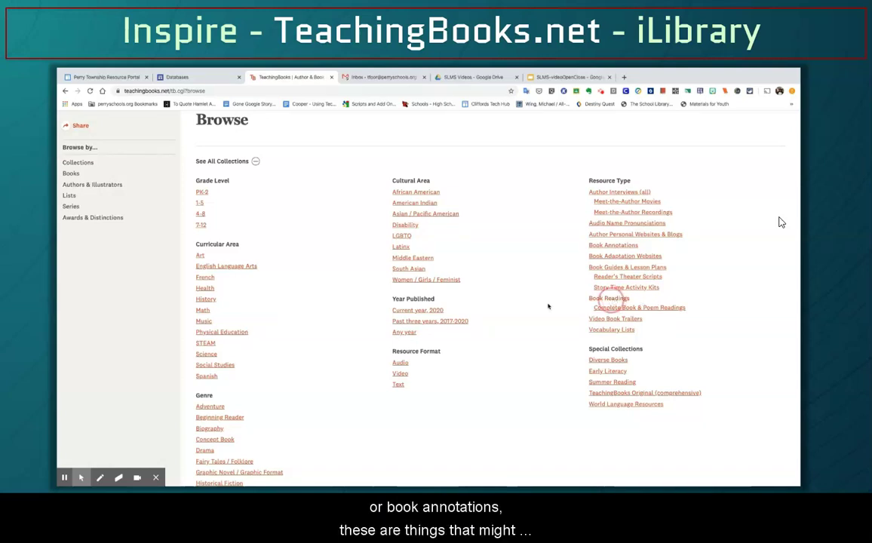
click(613, 246)
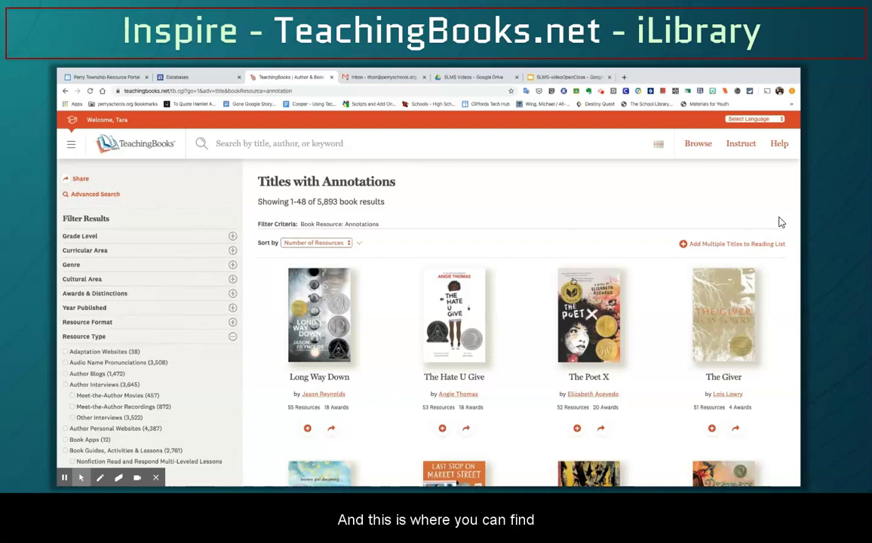
- Expand the full annotation on The Poet X page by Elizabeth Acevedo
scroll(538, 285, down, 2)
scroll(538, 285, down, 1)
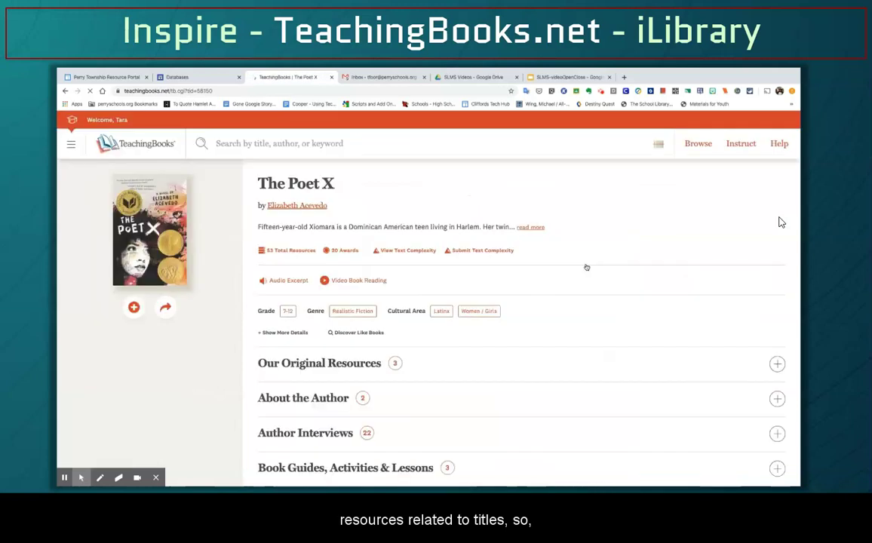
click(531, 227)
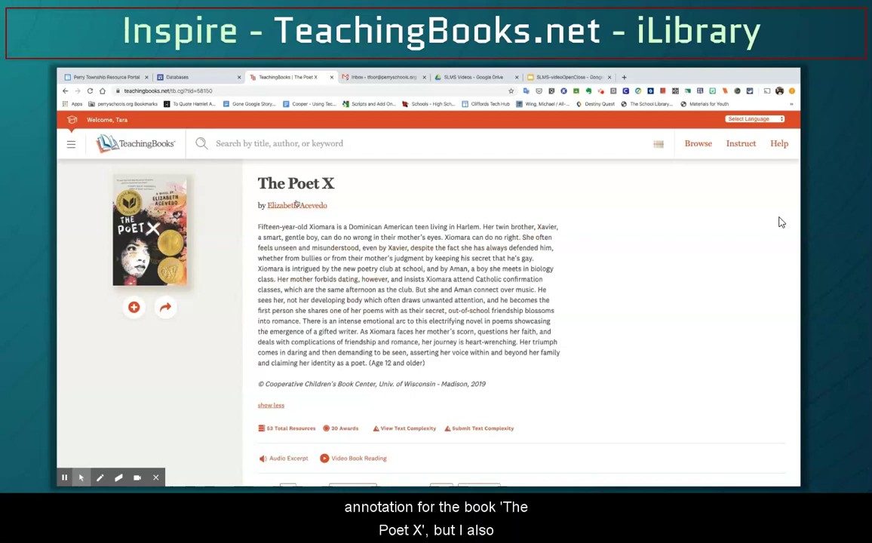
scroll(291, 287, down, 3)
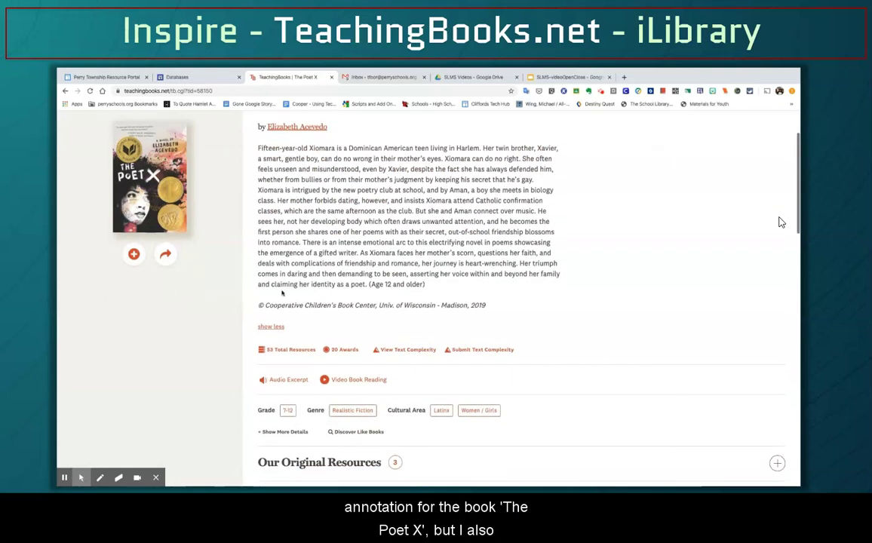
- Scroll down the Romeo and Juliet Lit Circle Books reading list toward Son of the Mob
scroll(291, 288, down, 1)
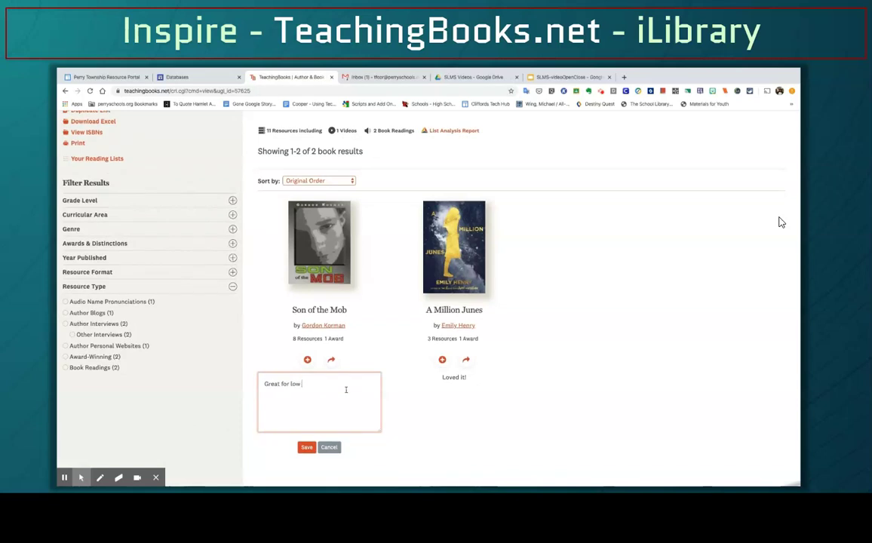
- Complete the Son of the Mob note as 'Great for low level readers' and save it
text(level readers)
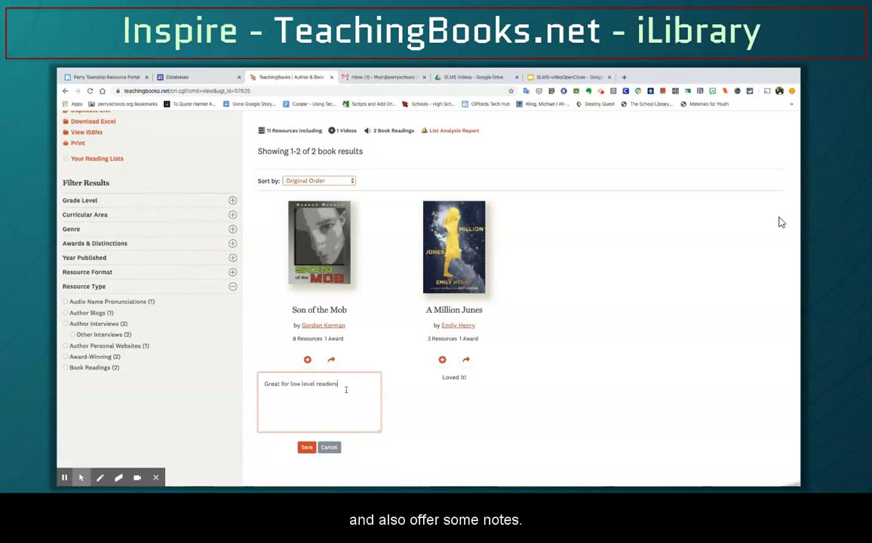
click(306, 448)
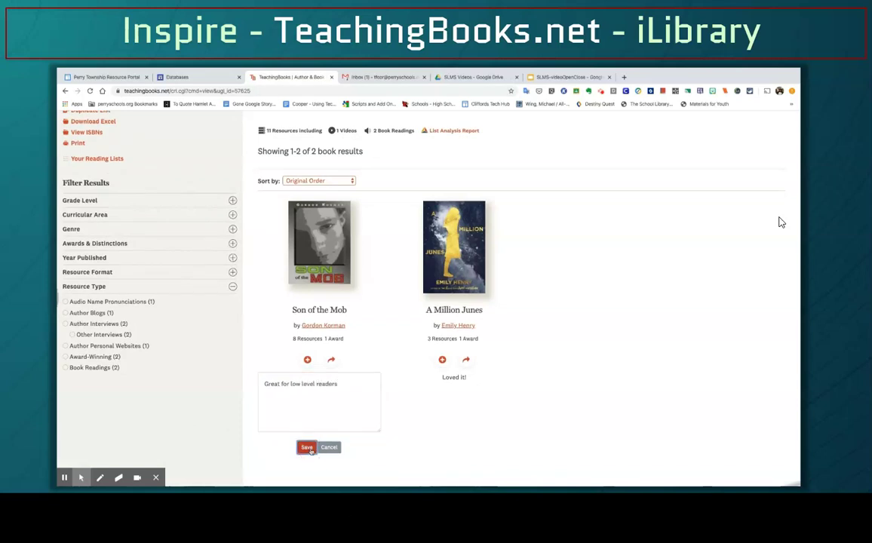
scroll(534, 135, up, 2)
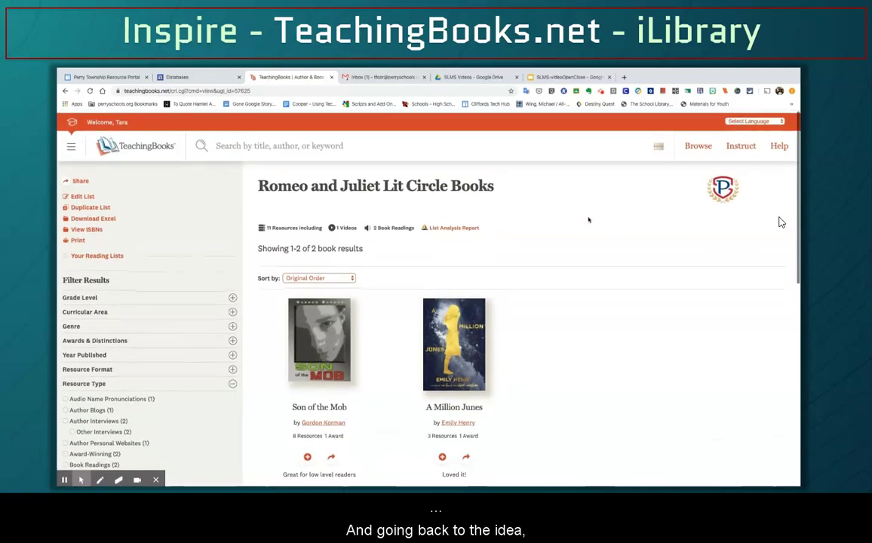
- Search for 'The Poet X' and open its book page with 53 resources and 20 awards
click(534, 136)
text(T)
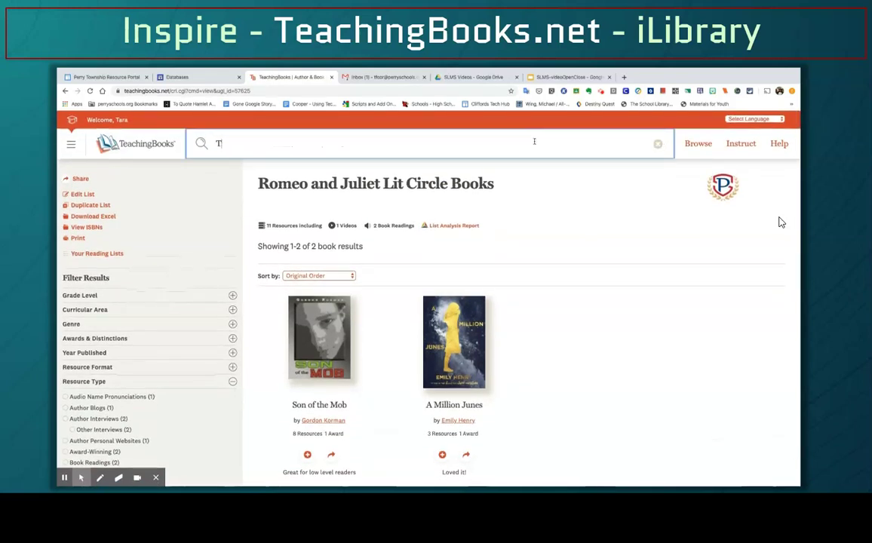
text(he Poet X)
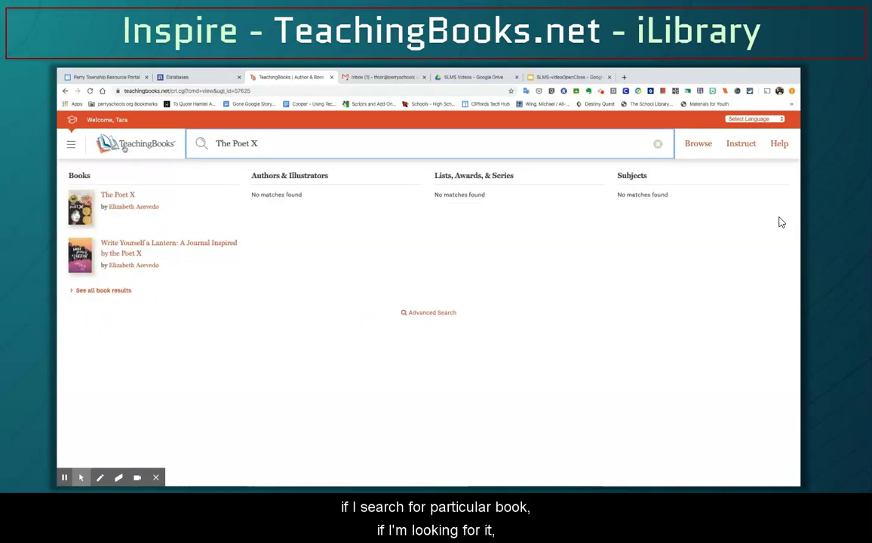
click(123, 194)
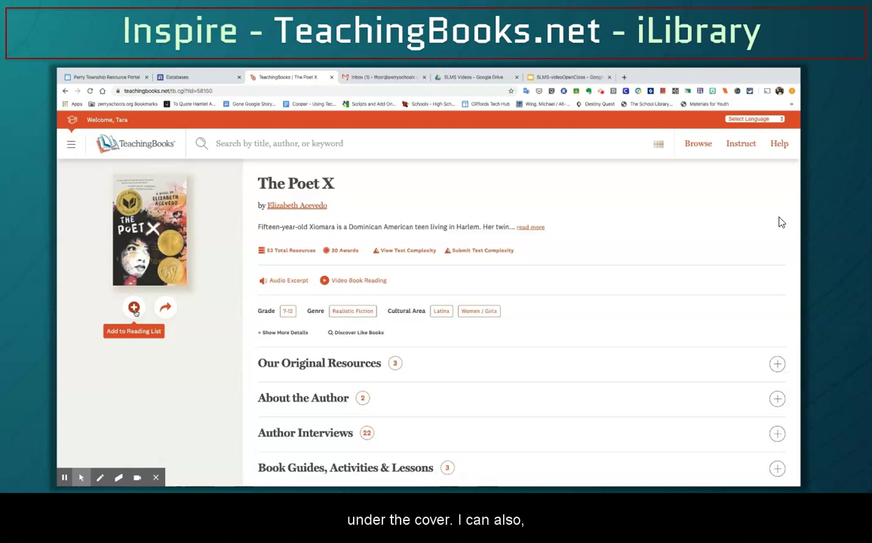
click(166, 308)
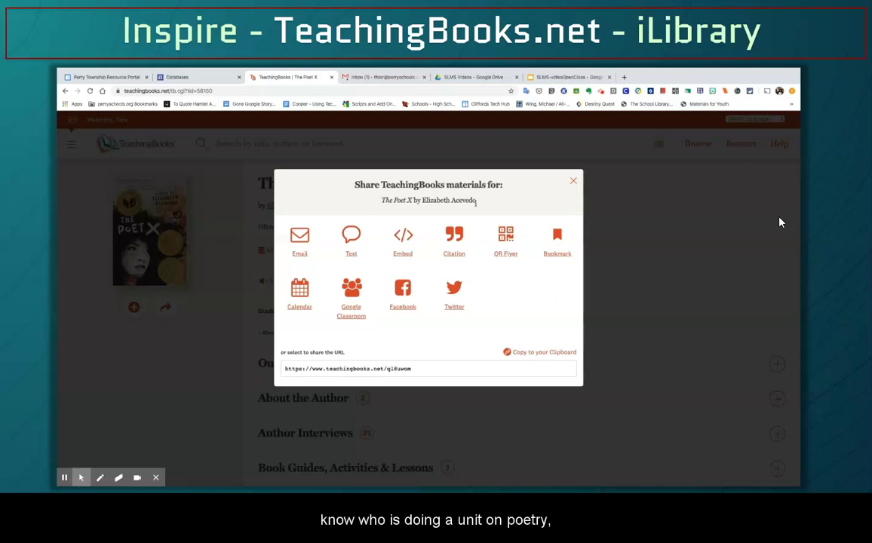
drag(480, 203, 377, 202)
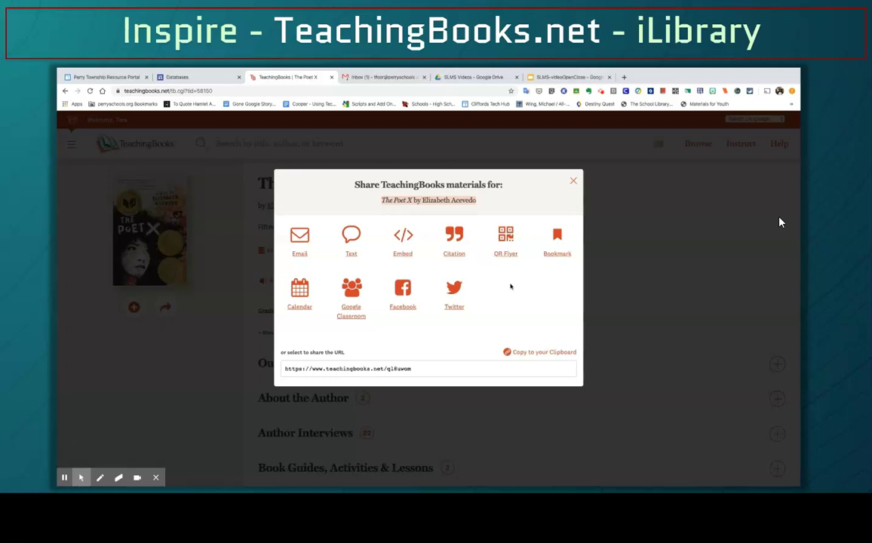
click(573, 182)
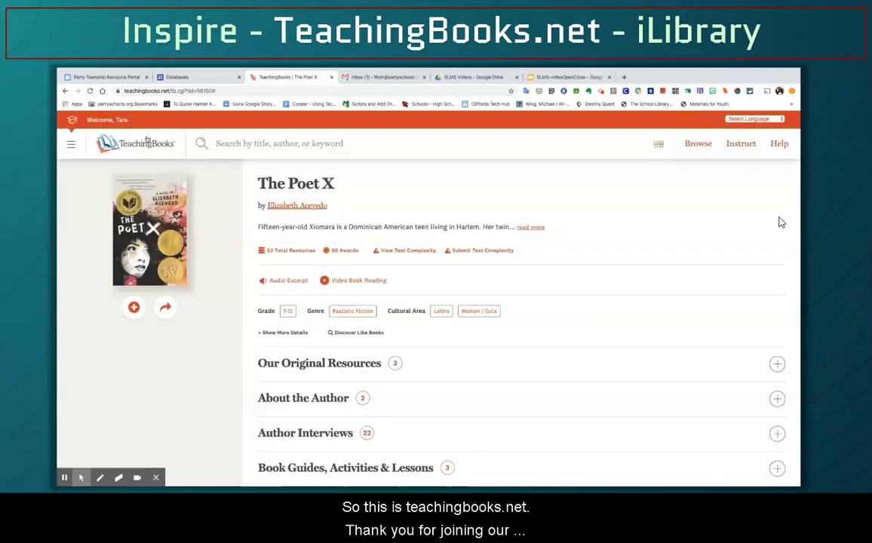